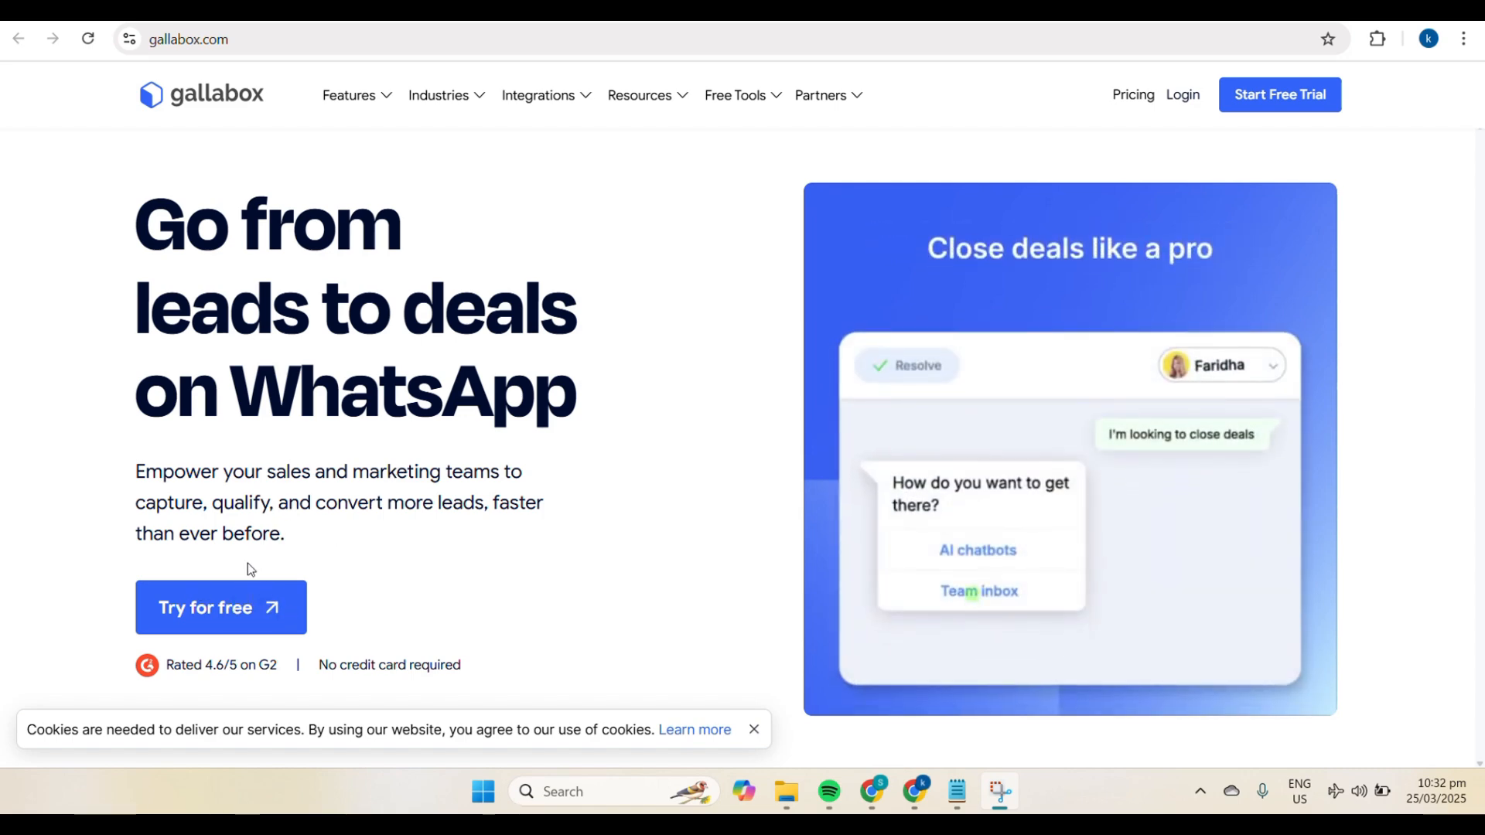
Start the free trial sign-up from the Gallabox homepage.
scroll(209, 612, up, 5)
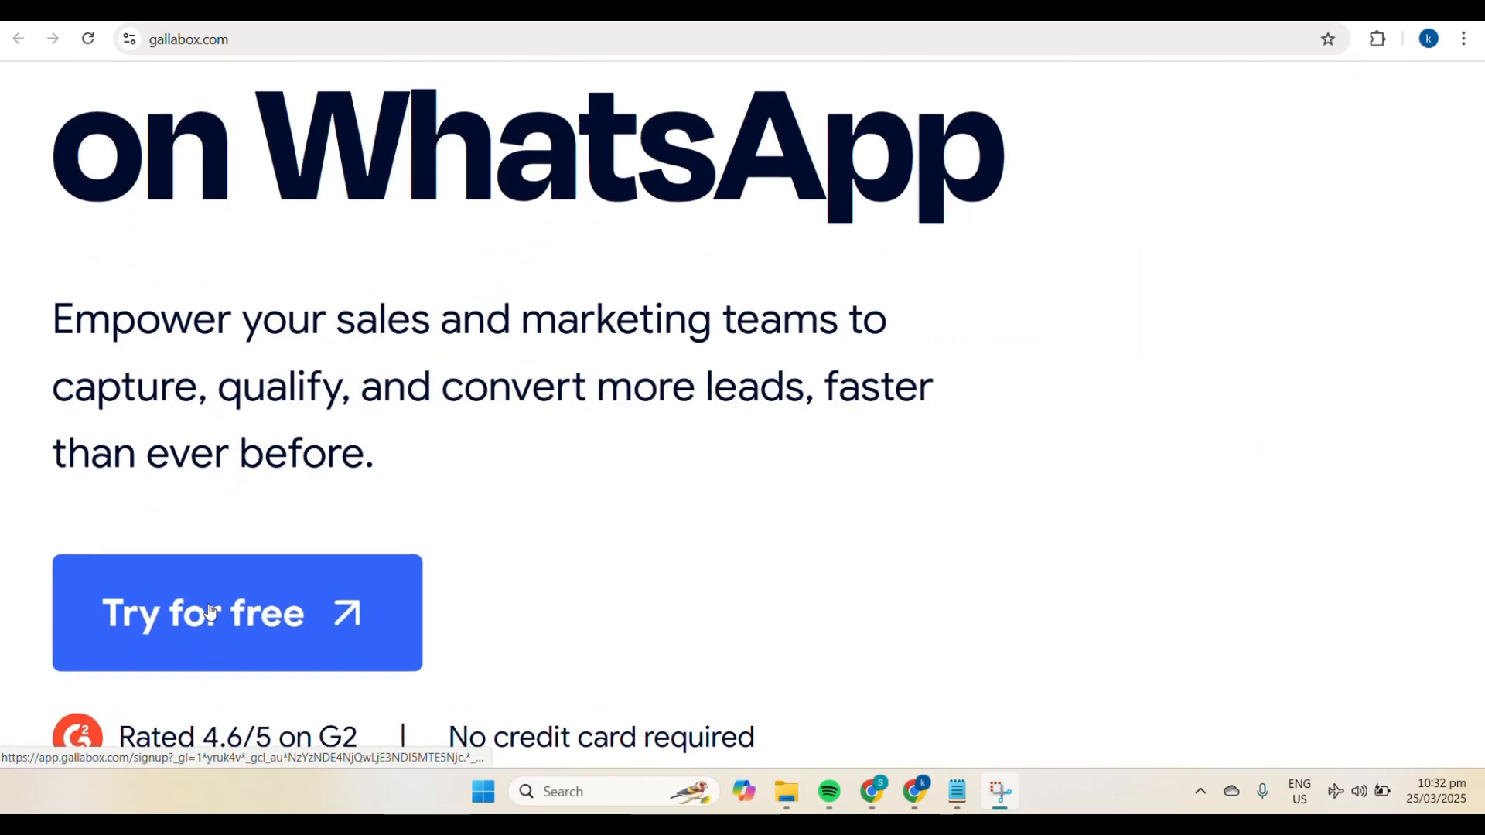
click(210, 612)
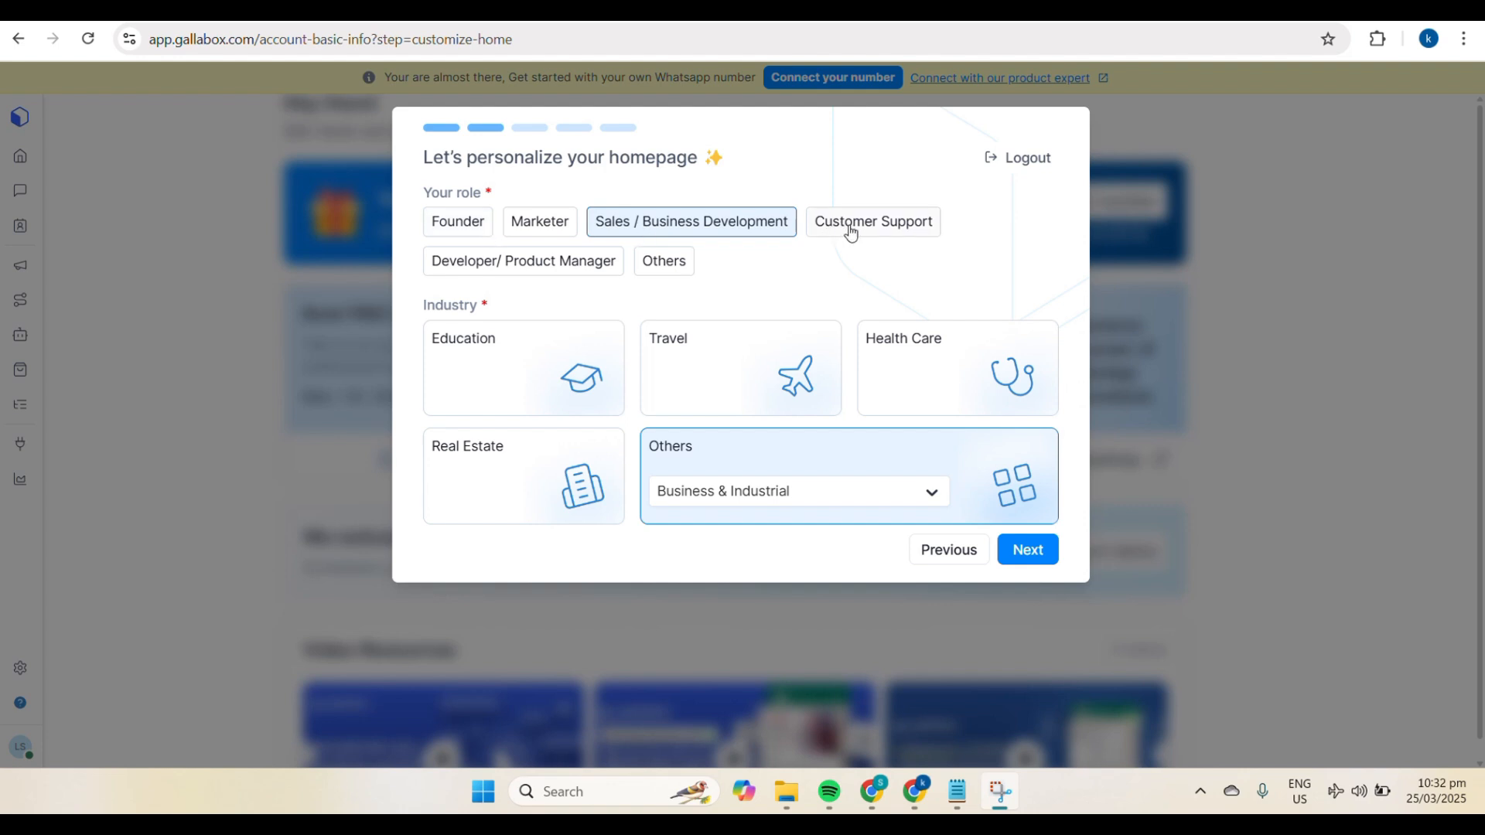
Personalize the homepage with the role Developer/ Product Manager and the industry Business & Industrial, and continue the onboarding.
click(592, 270)
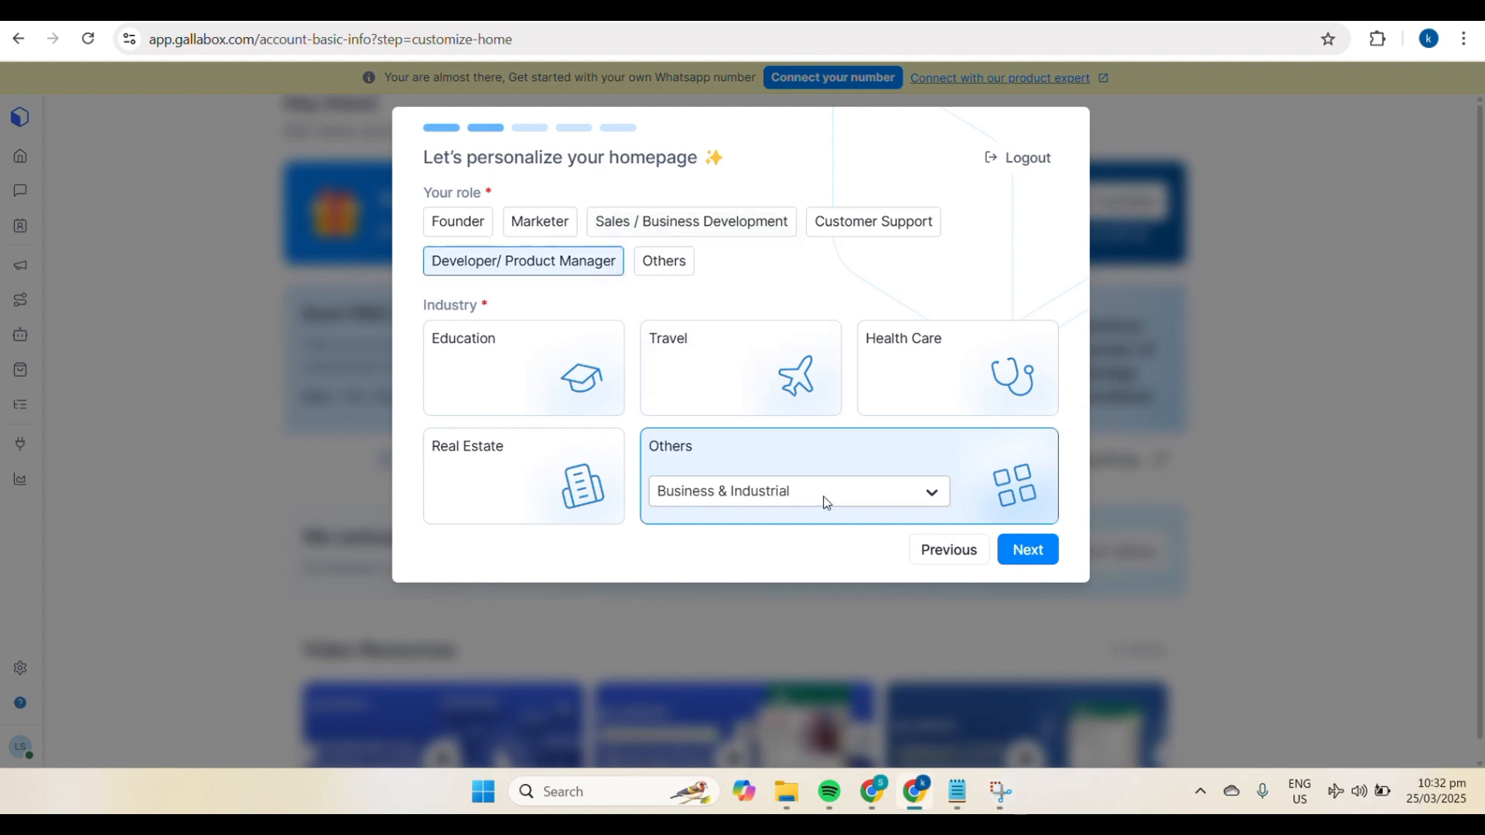
click(864, 498)
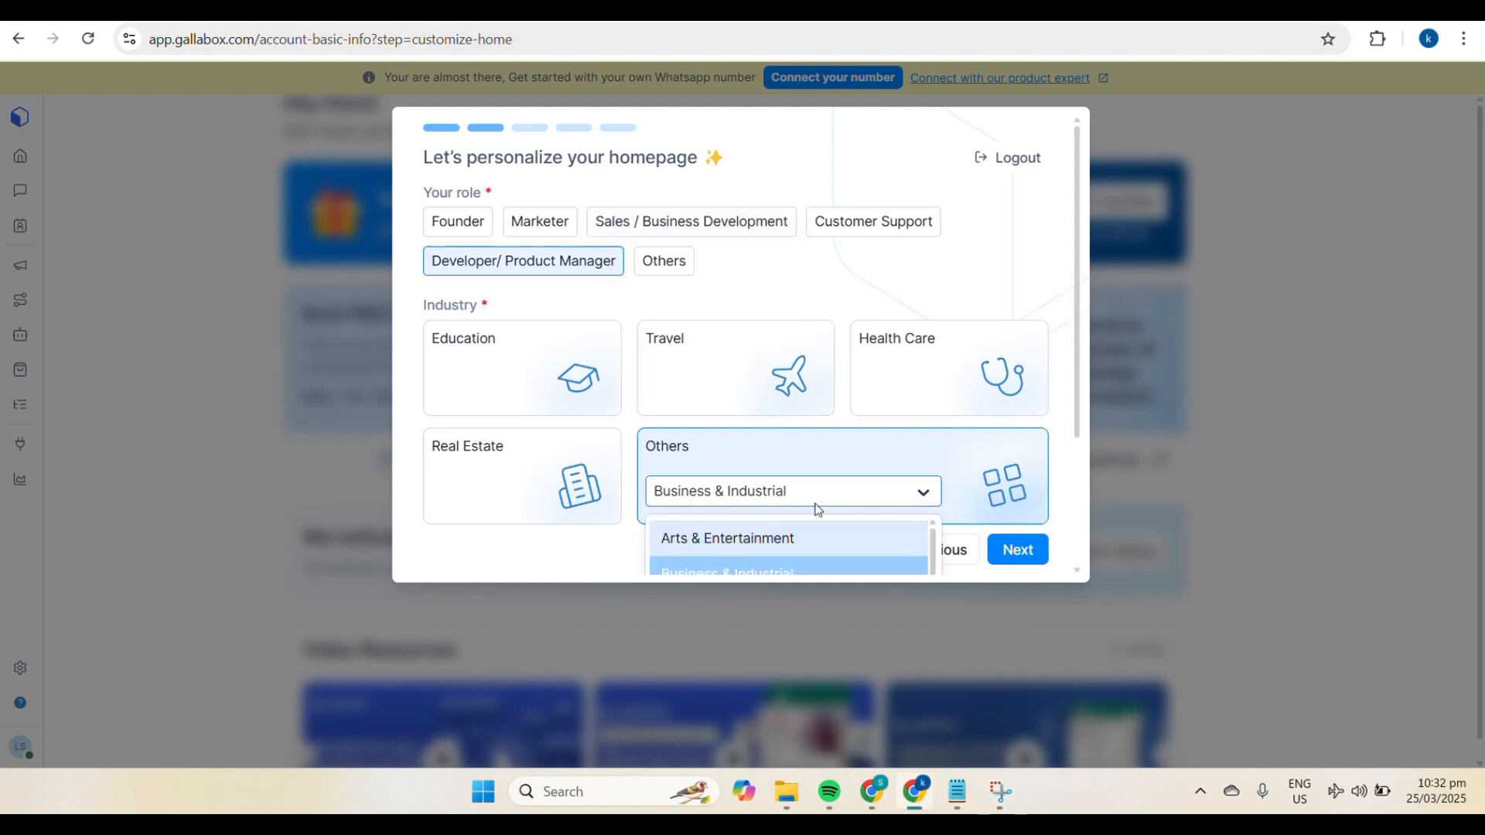
scroll(785, 546, down, 2)
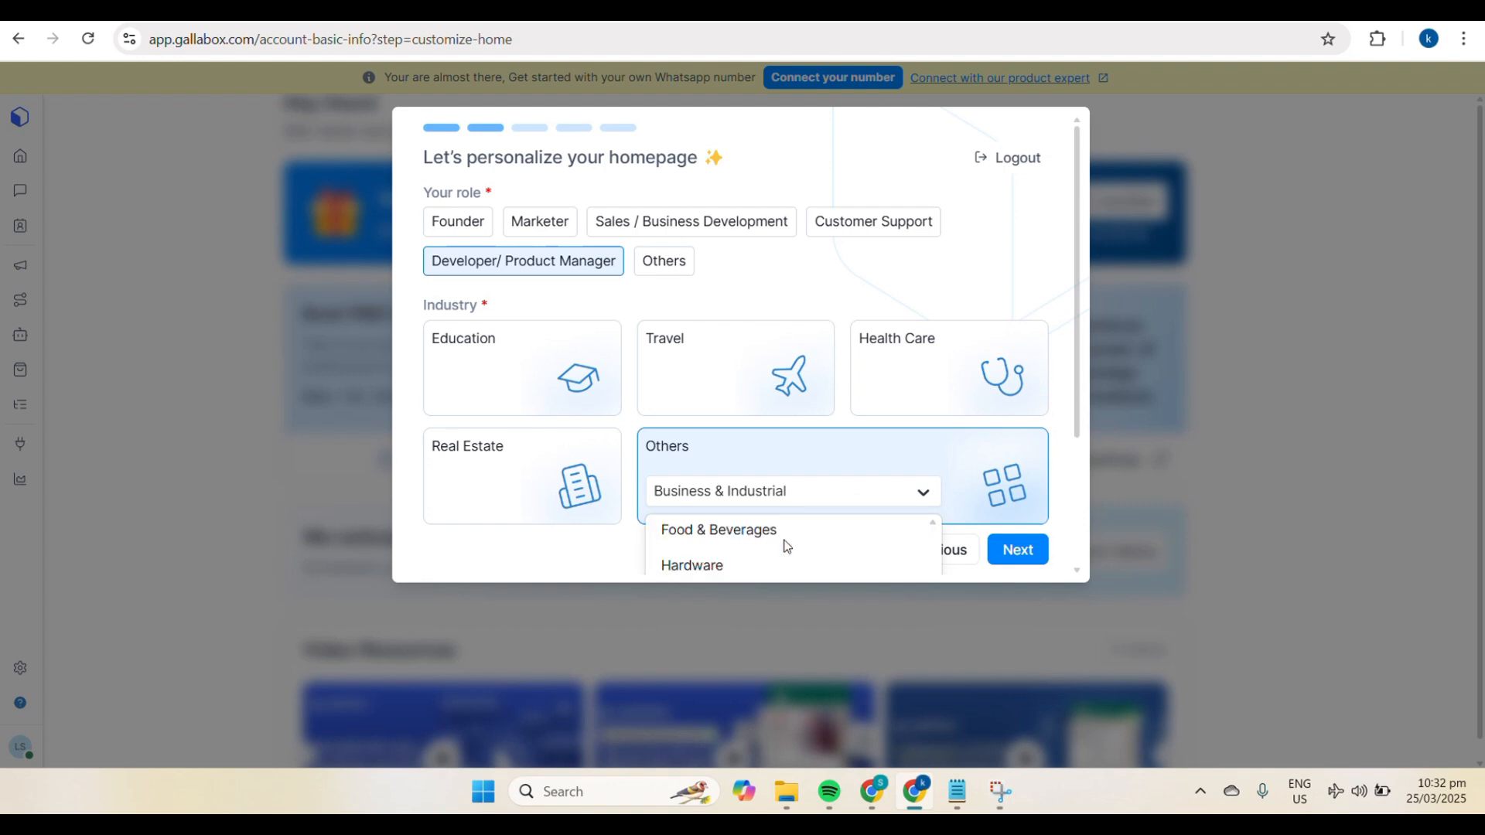
scroll(786, 546, up, 2)
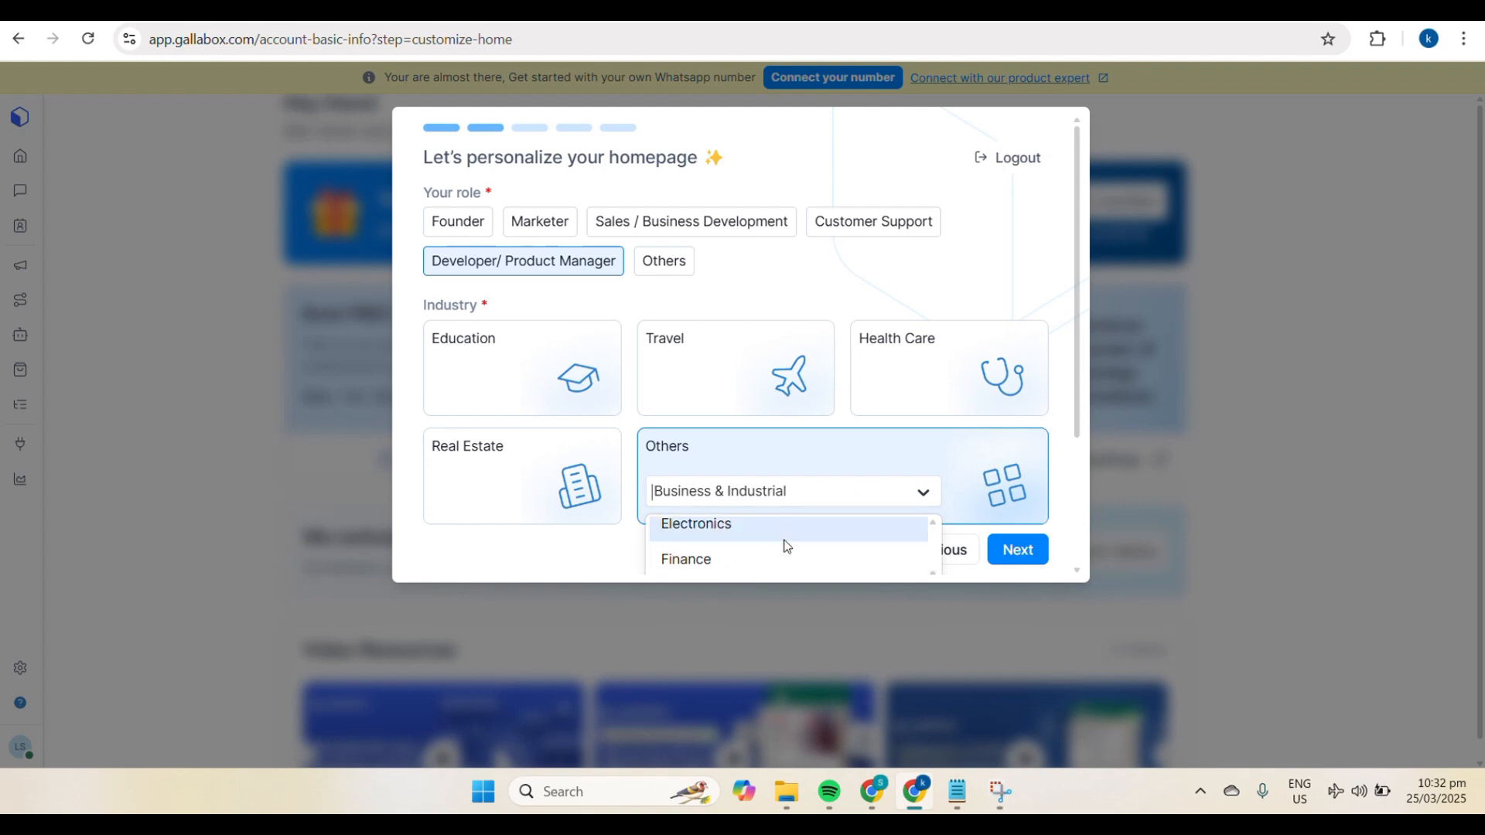
scroll(786, 546, up, 3)
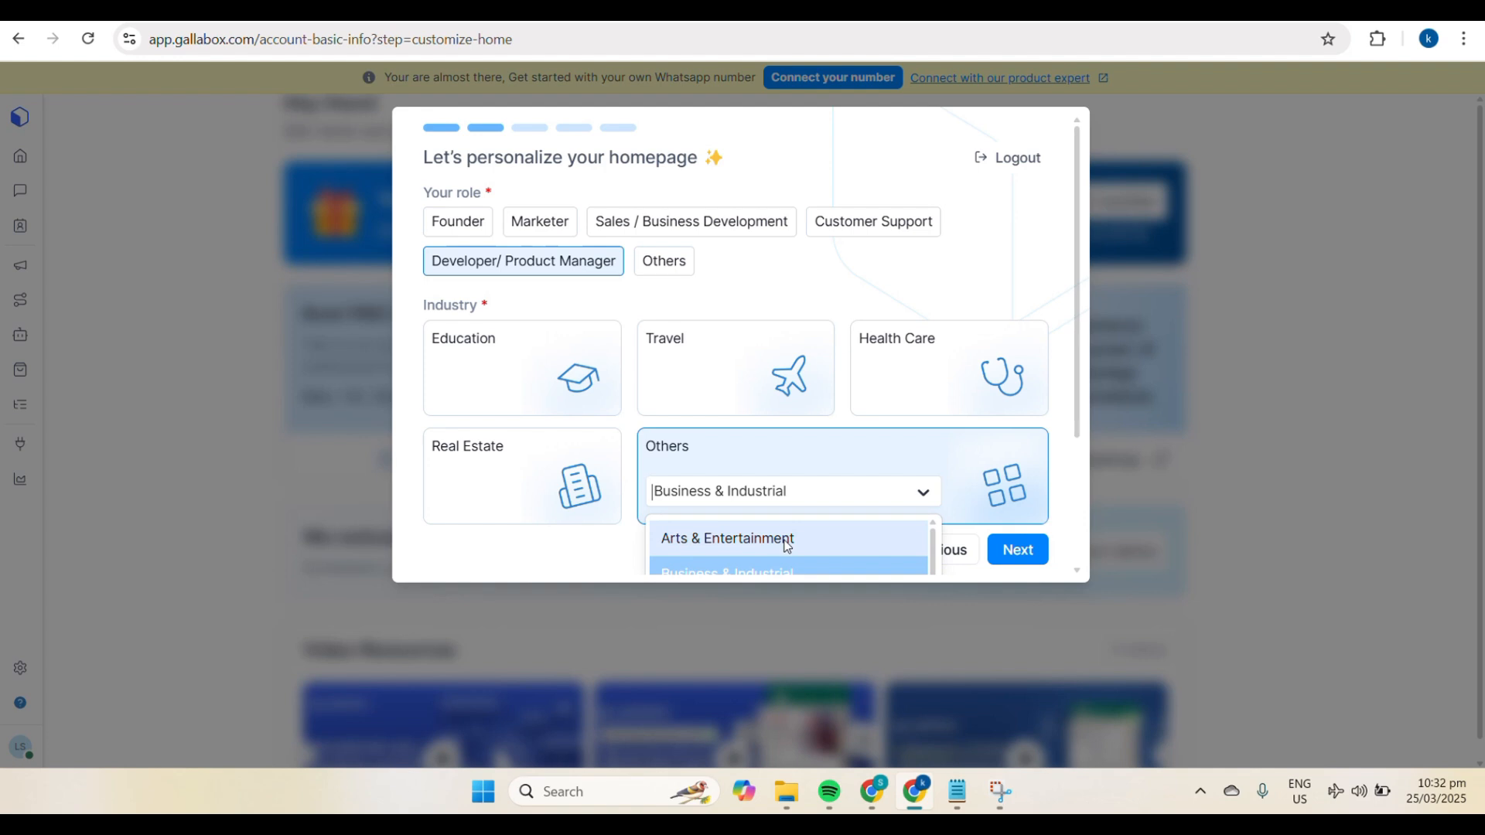
click(733, 571)
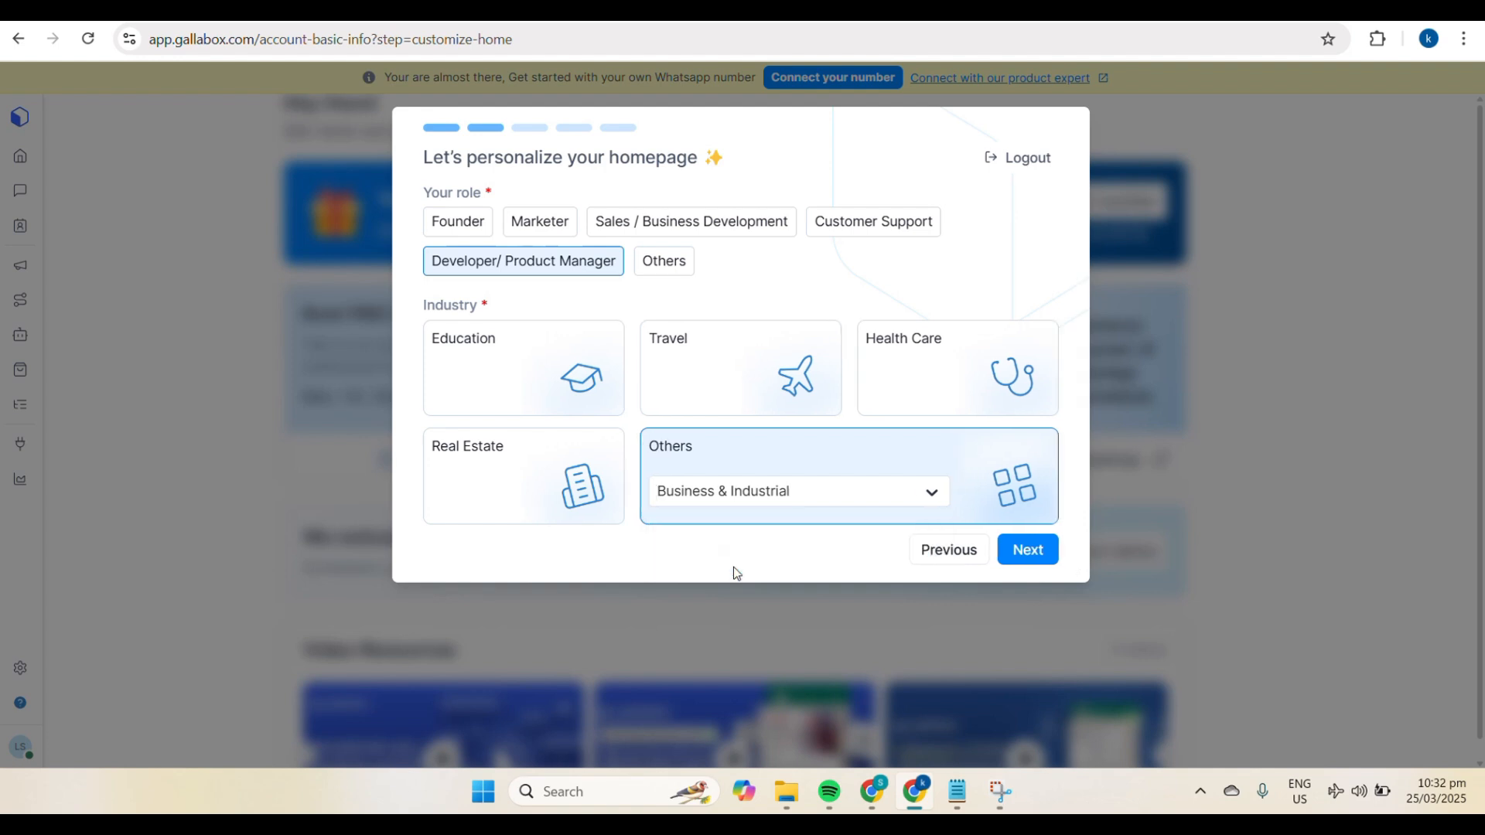
click(1019, 552)
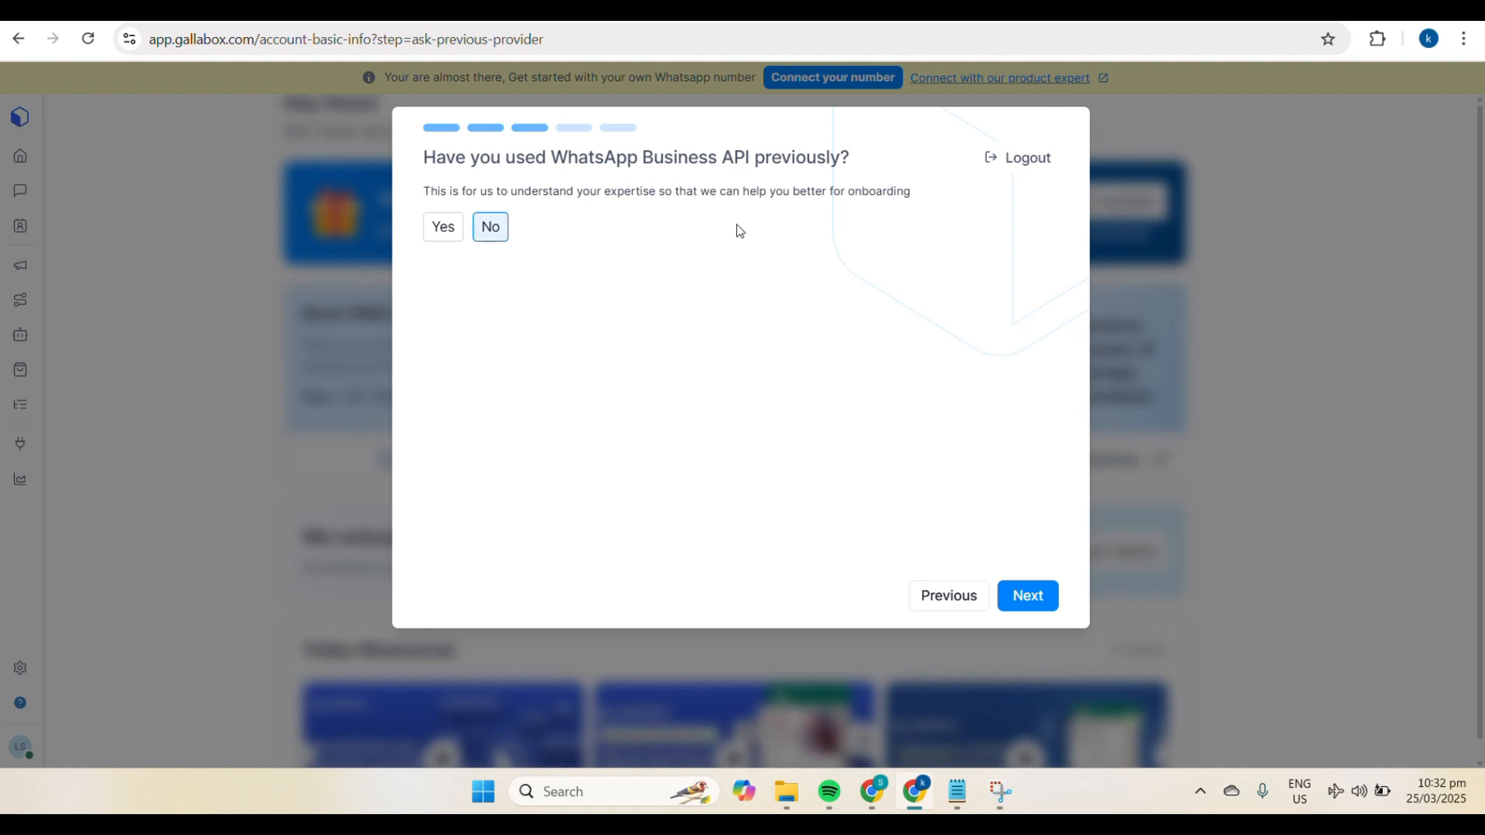
Submit No for previous WhatsApp Business API use, choose to connect a business number, and confirm the pre-requisites are ready.
click(1041, 603)
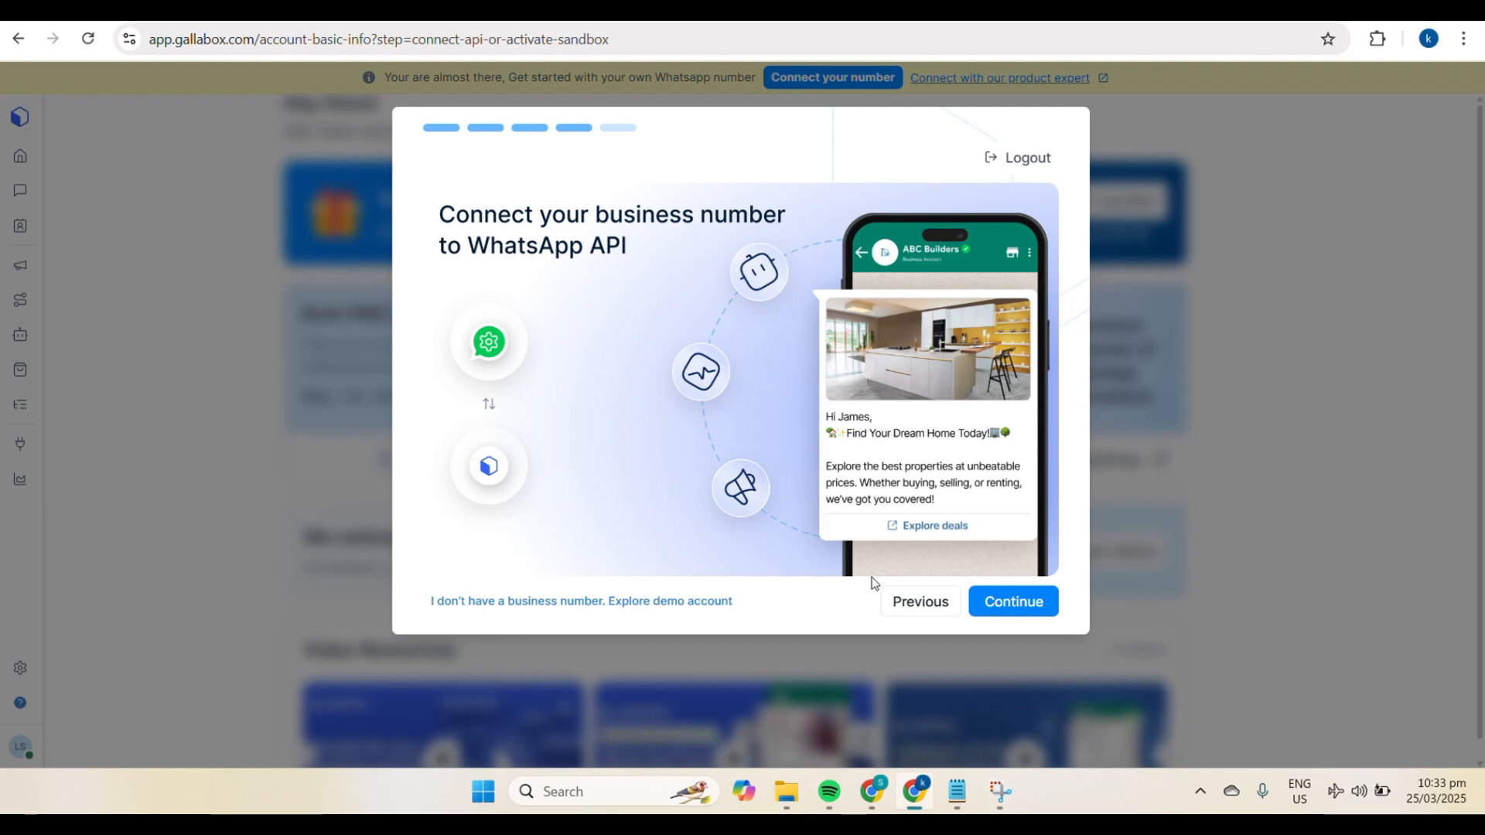
click(1014, 603)
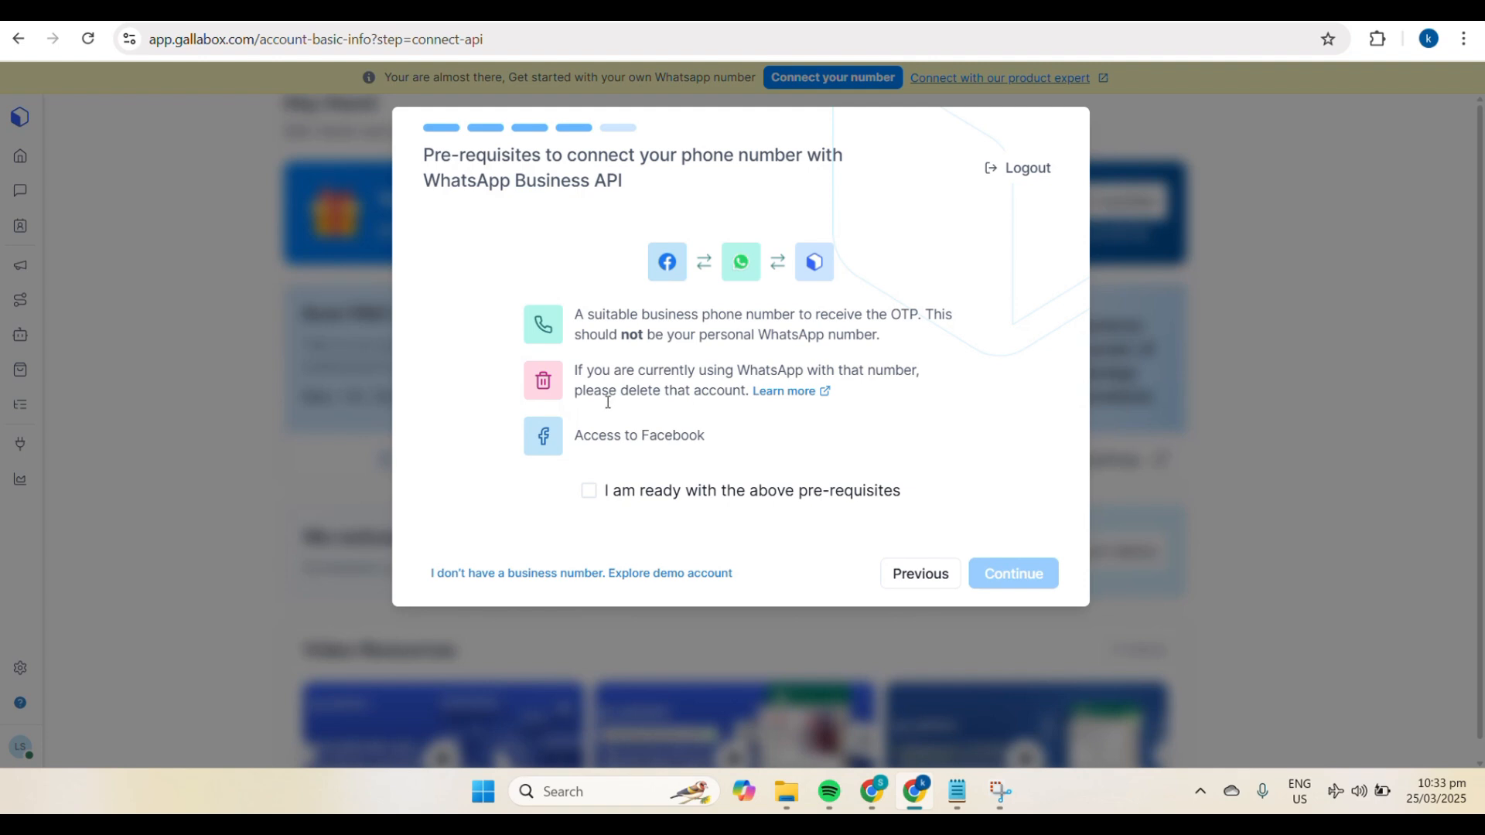
click(590, 495)
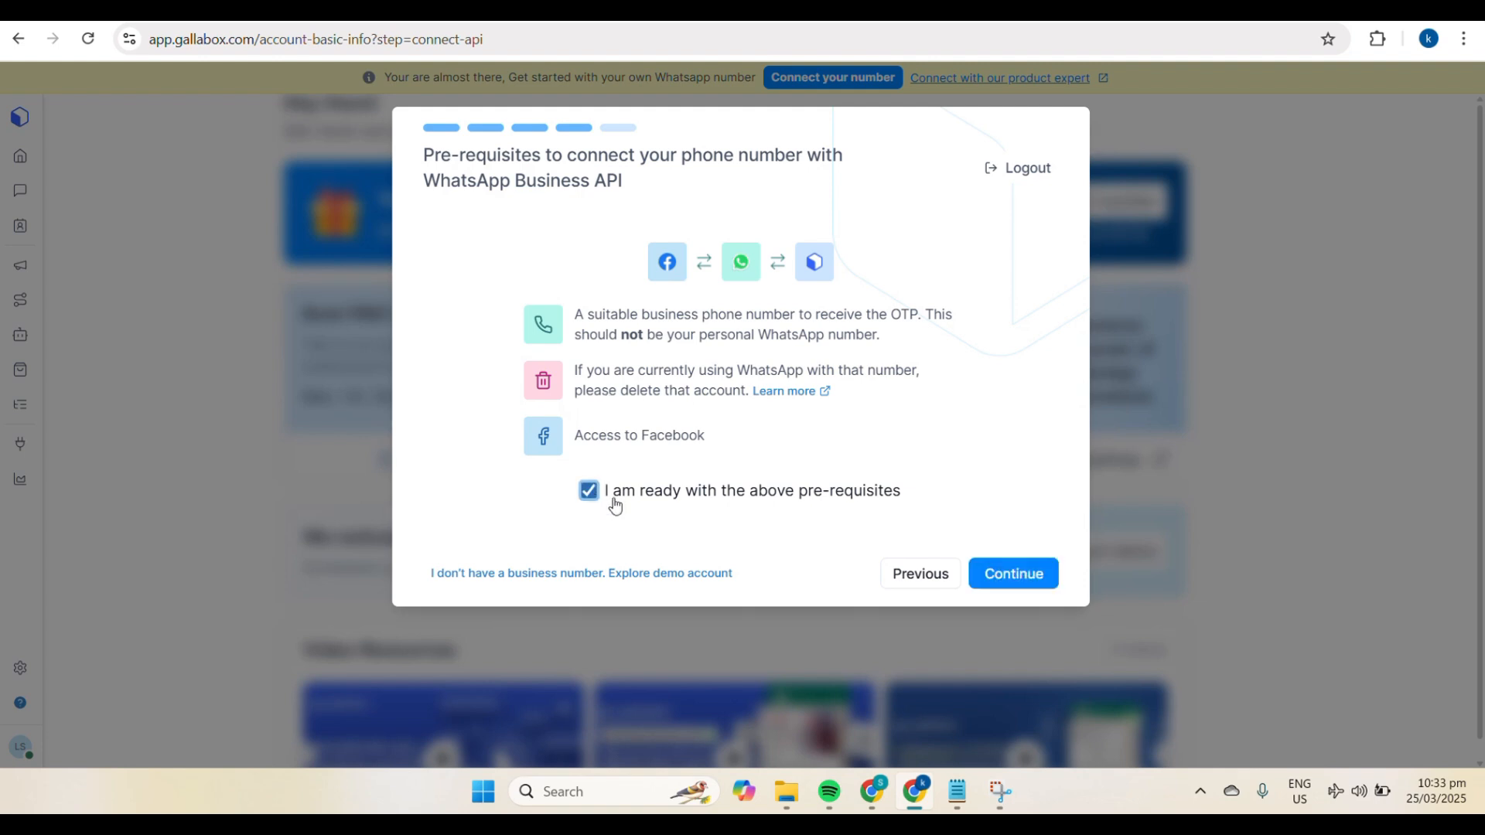
click(991, 572)
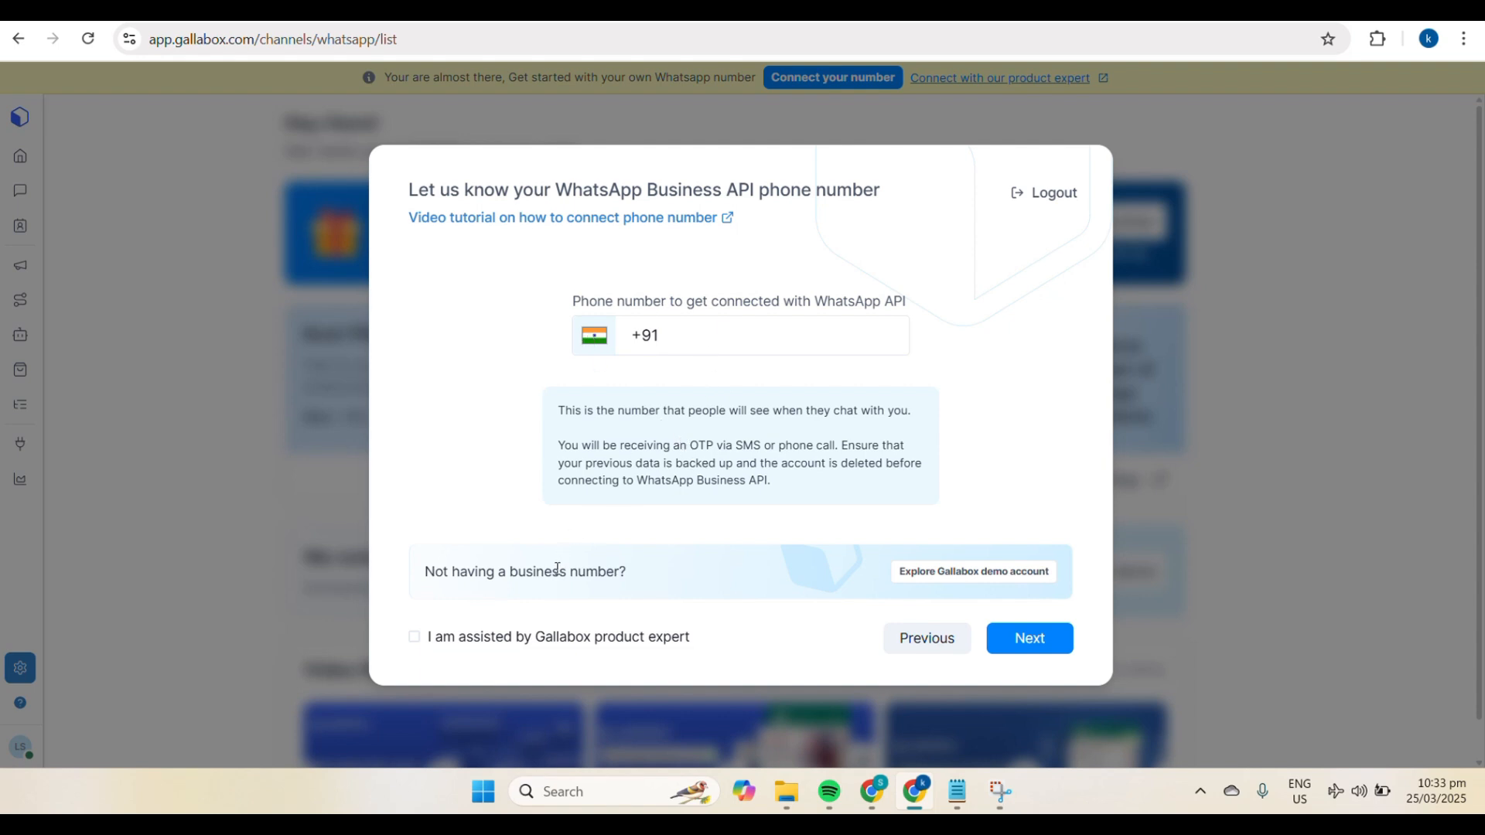
Submit the WhatsApp Business API phone number without assistance from a Gallabox product expert.
click(415, 642)
click(415, 638)
click(1053, 642)
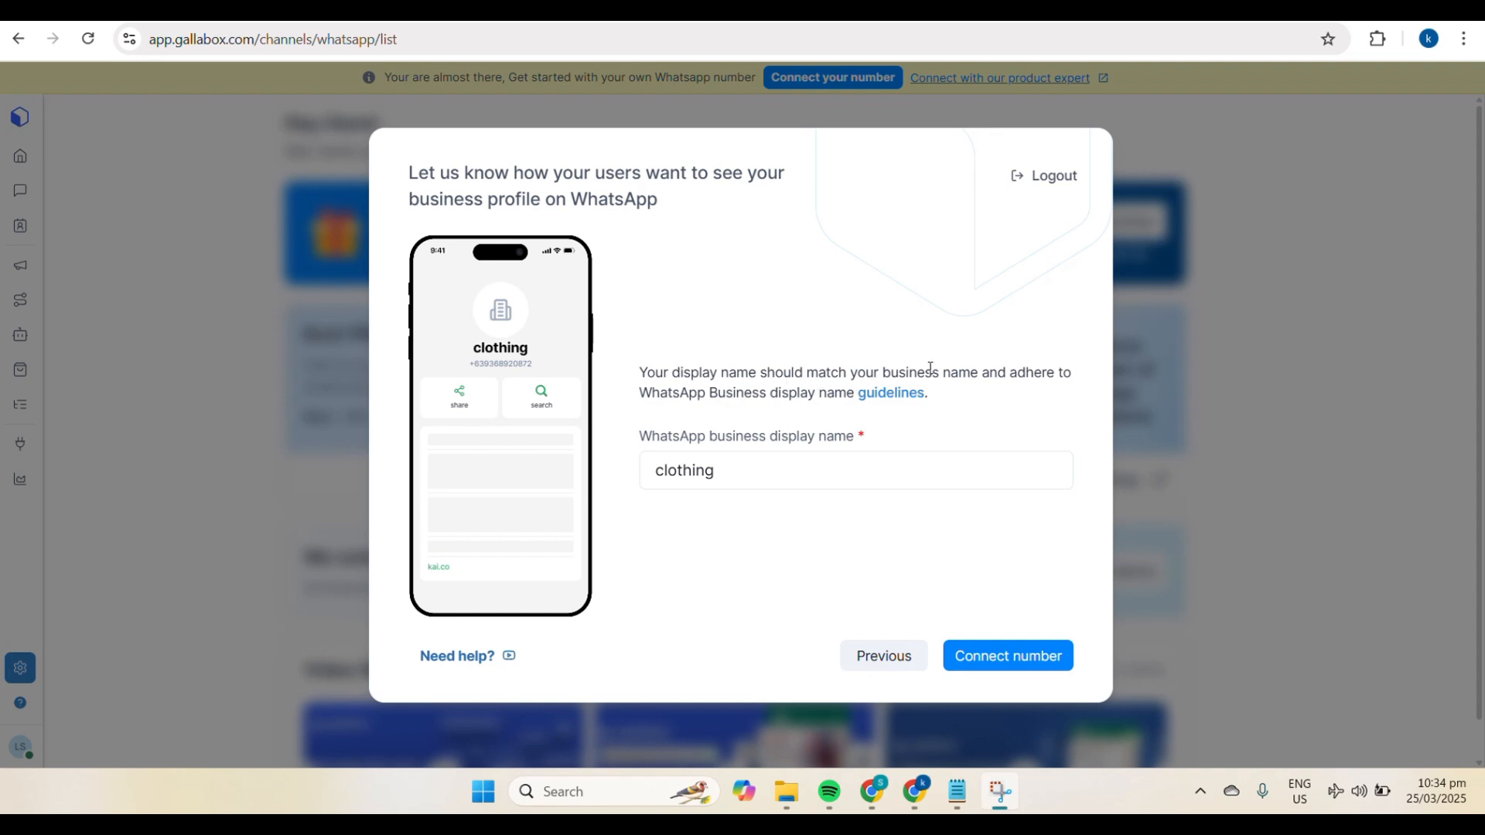
Replace the WhatsApp business display name with "Kai Co." and start connecting the number.
click(723, 471)
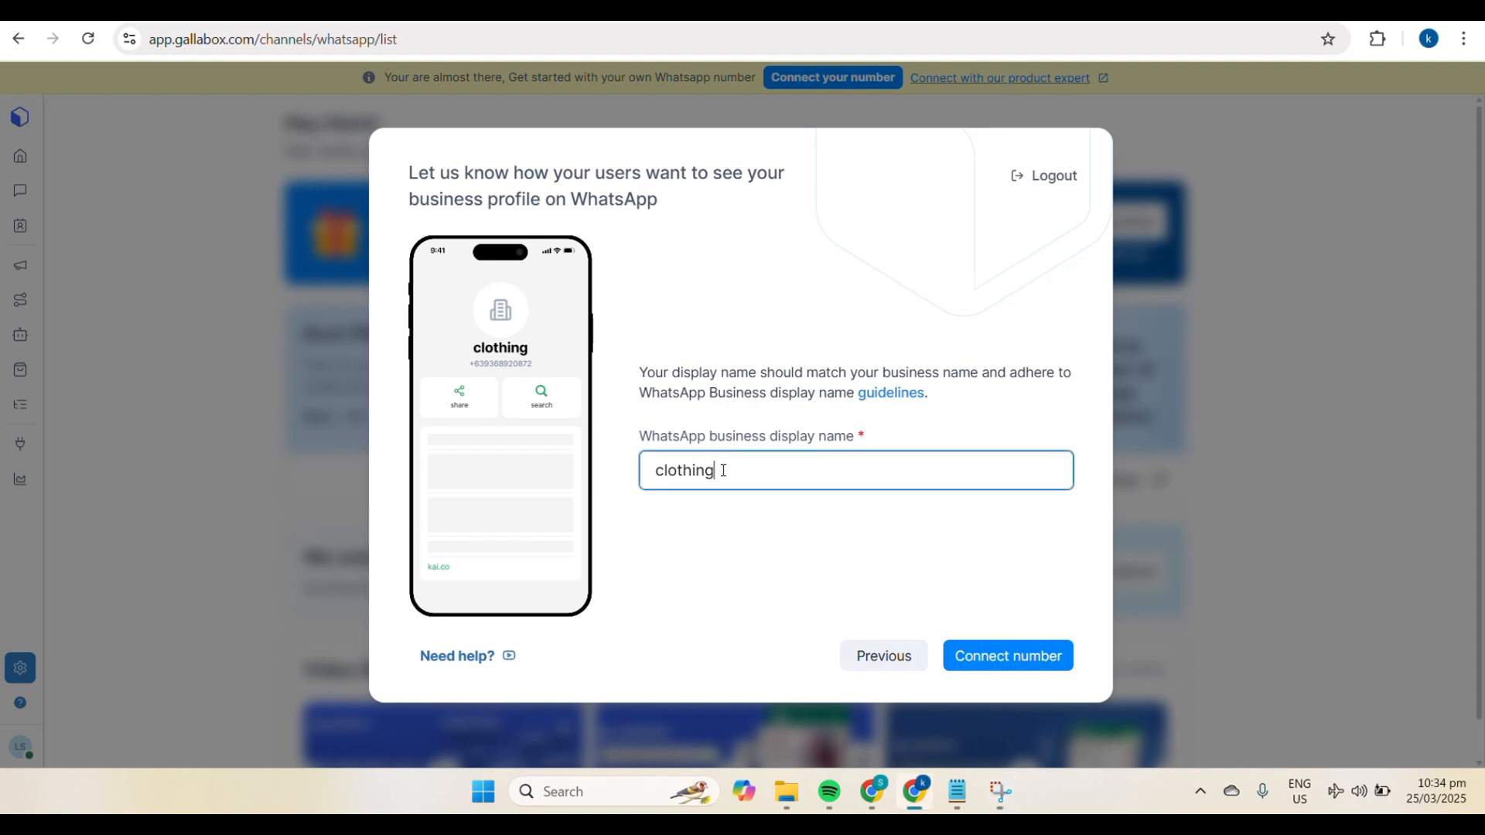
key(BackSpace)
key(BackSpace)
key(BackSpace)
key(BackSpace)
key(BackSpace)
key(BackSpace)
key(BackSpace)
key(BackSpace)
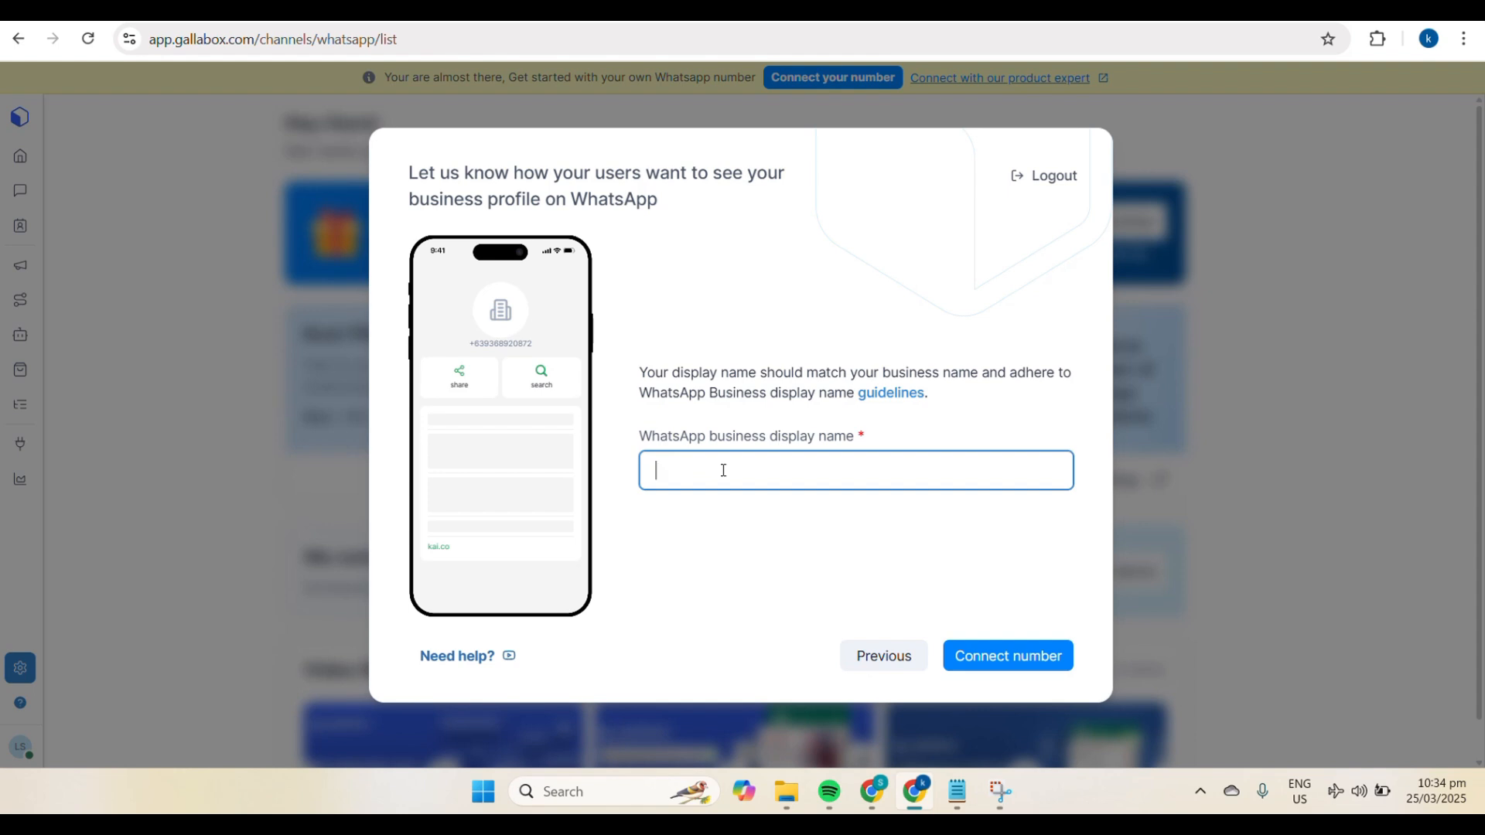
text(C)
key(BackSpace)
text(K)
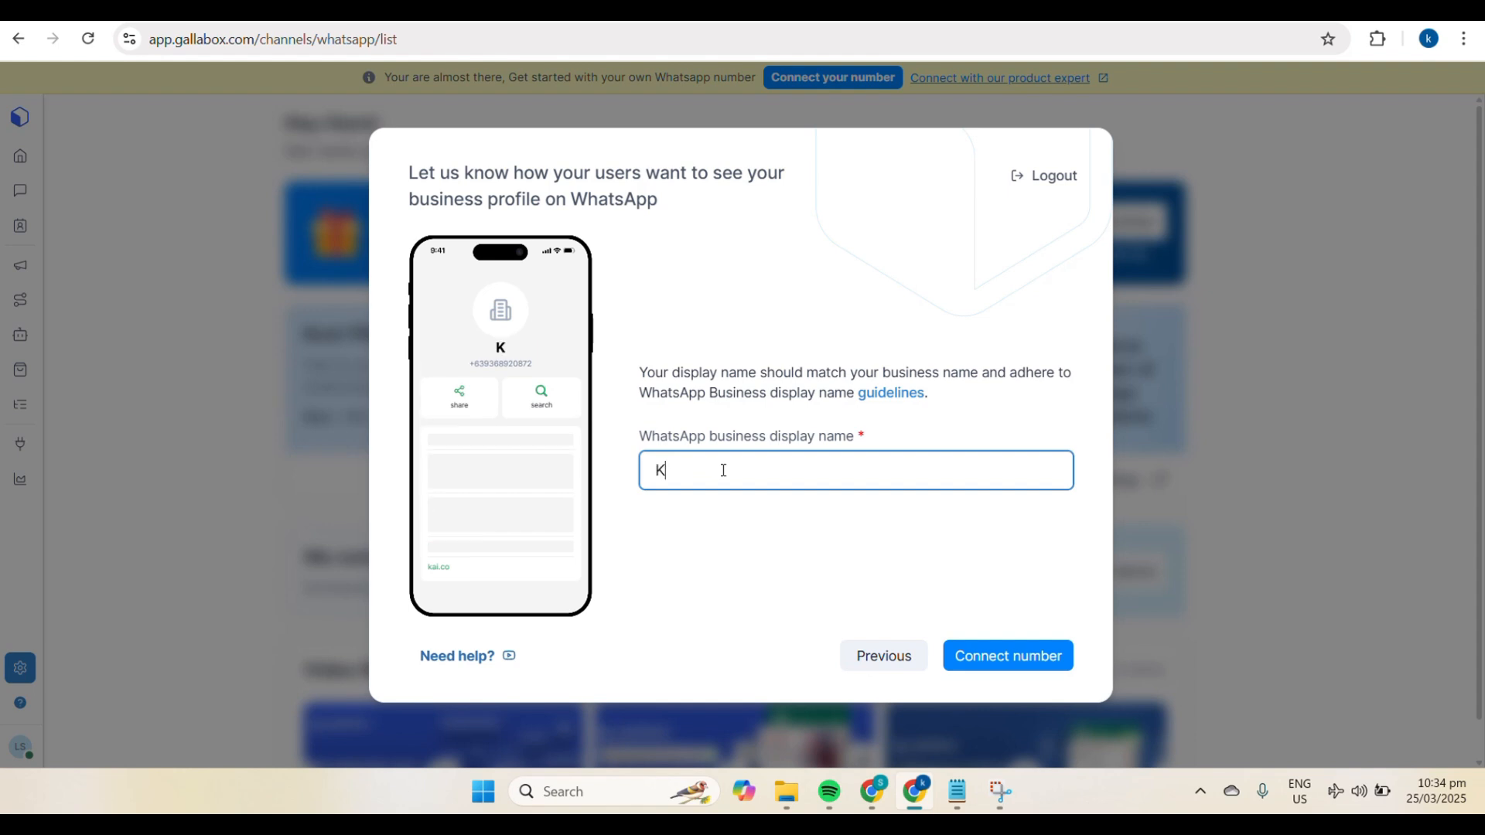
text(ai Co.)
click(1015, 657)
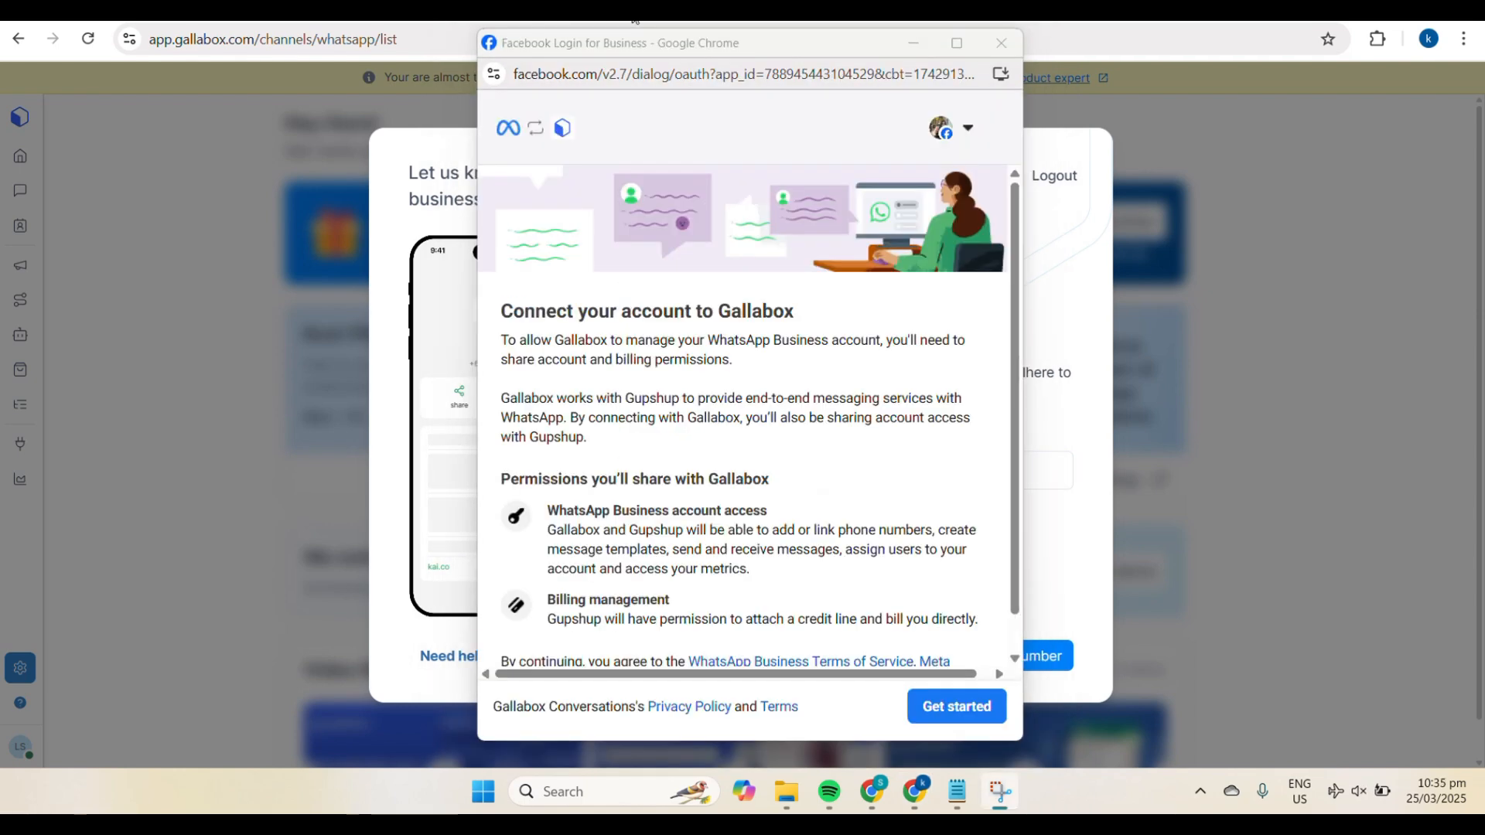
Review the permissions shared with Gallabox in the Facebook login window and begin connecting the account.
scroll(719, 486, down, 1)
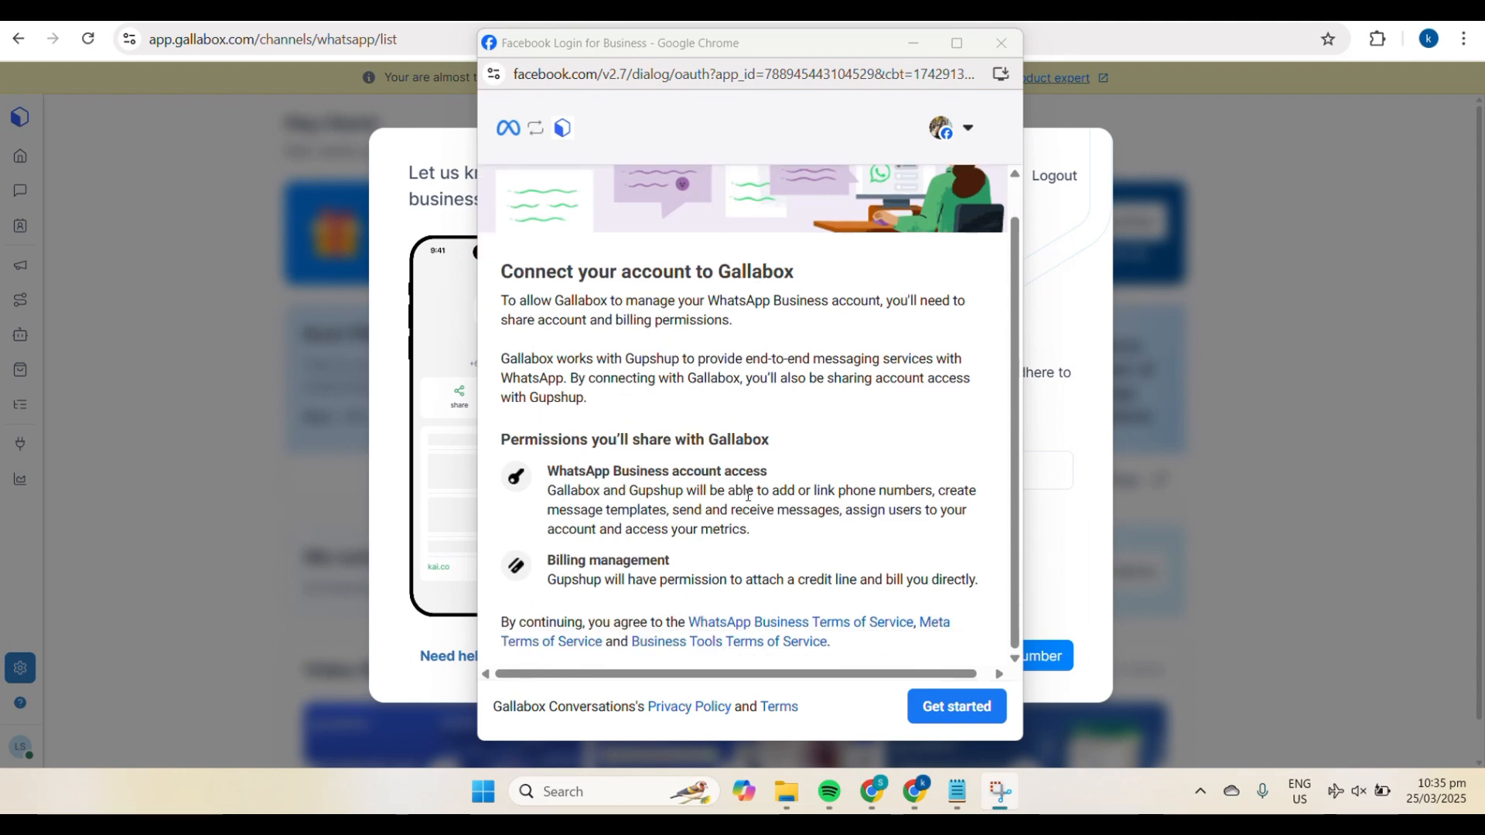
scroll(969, 711, up, 3)
scroll(969, 711, up, 2)
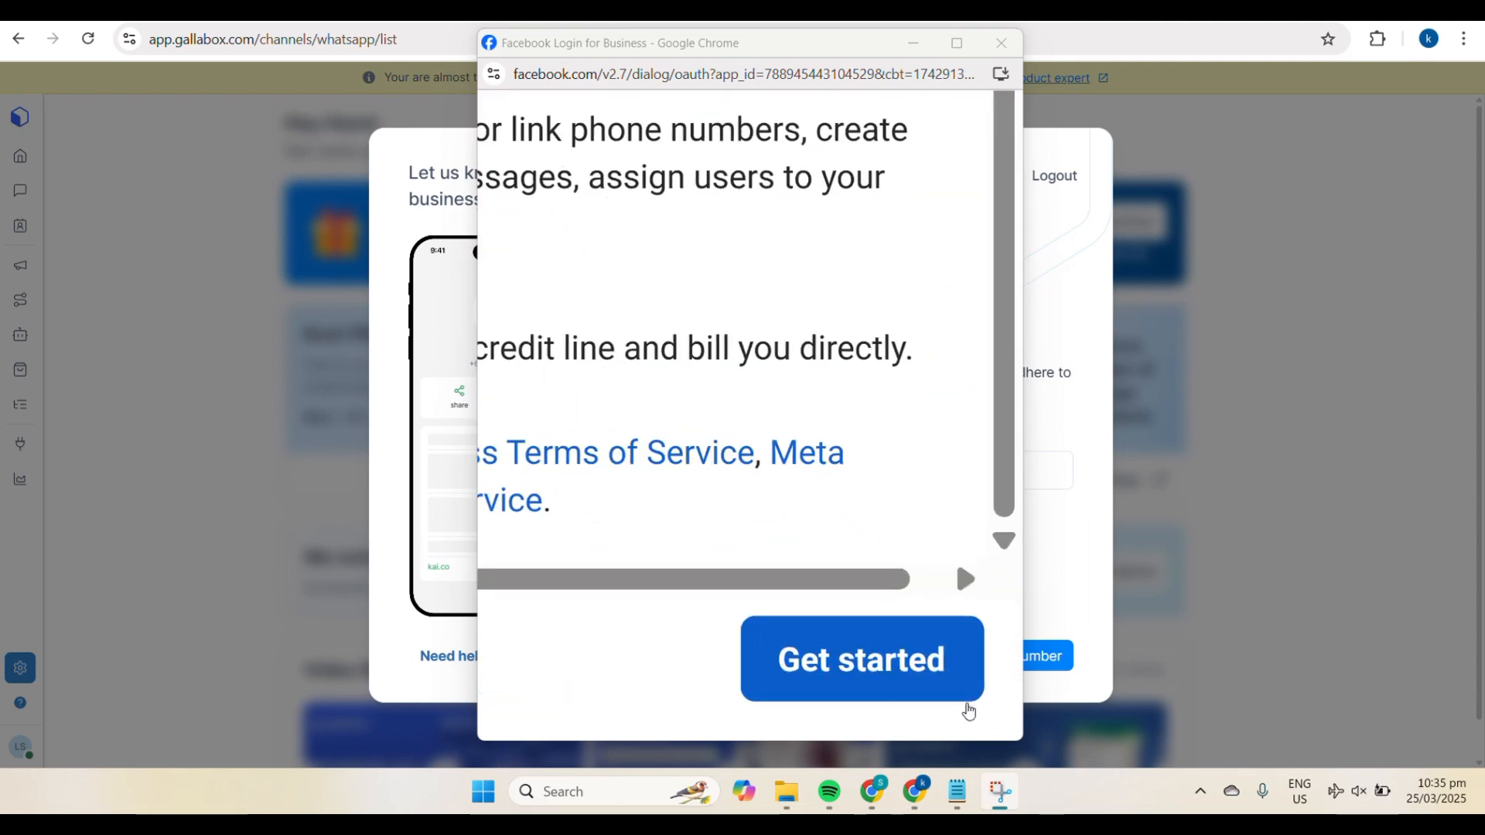
click(888, 661)
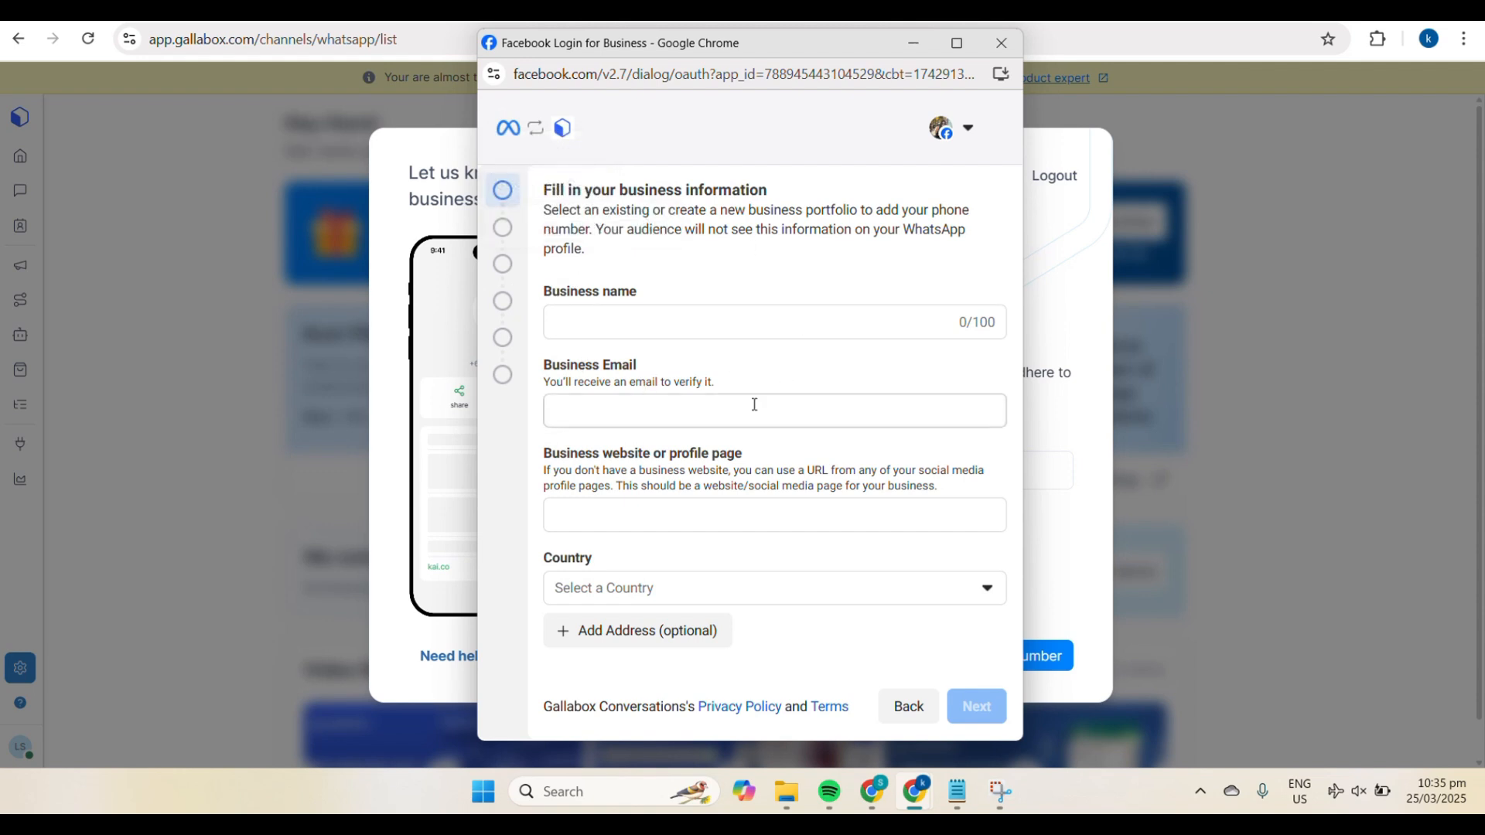
Enter "KaiCo." as the business name in the business information form.
click(599, 324)
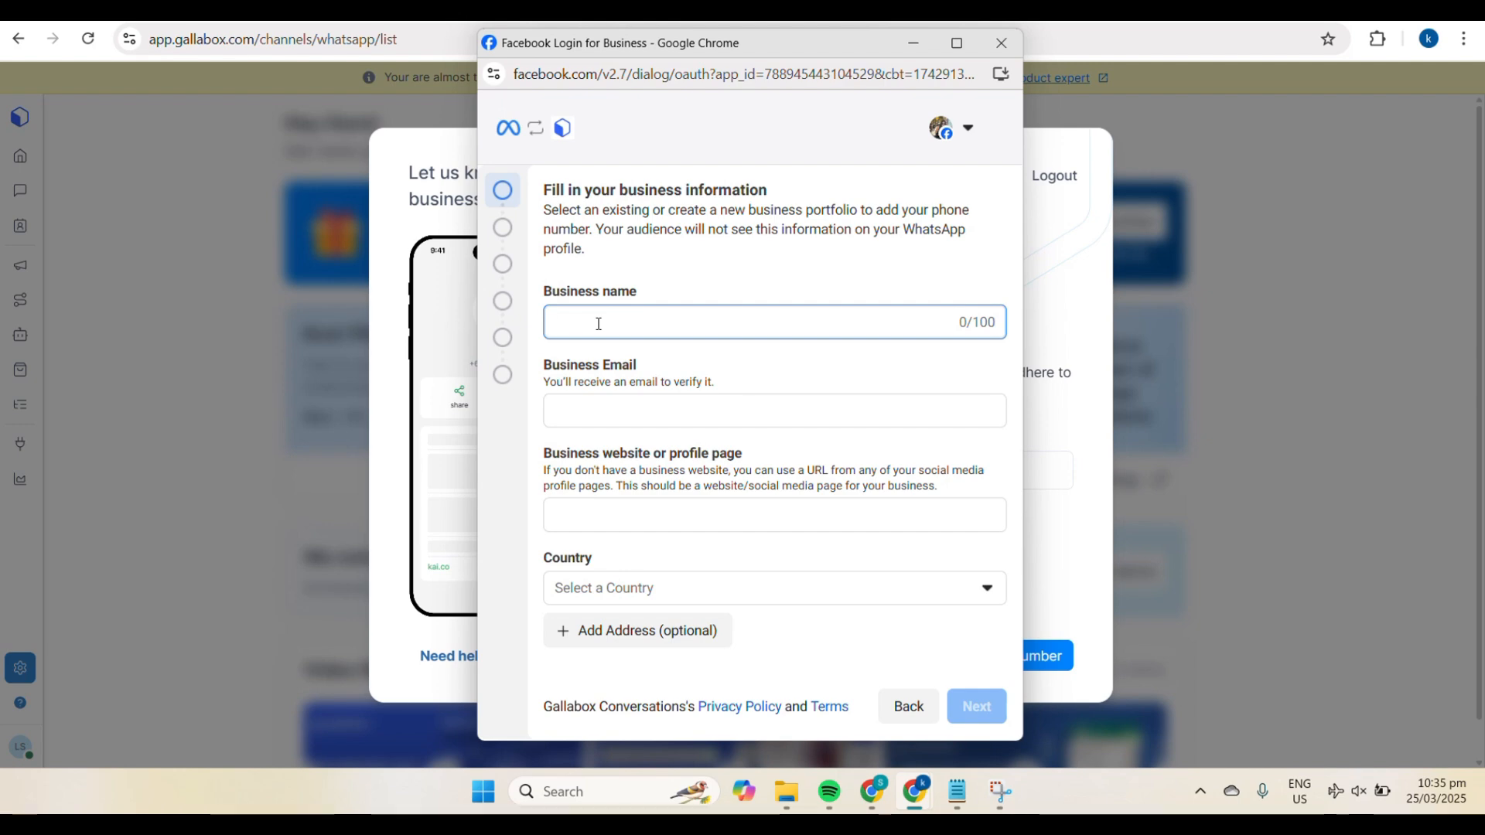
text(KaiC)
key(BackSpace)
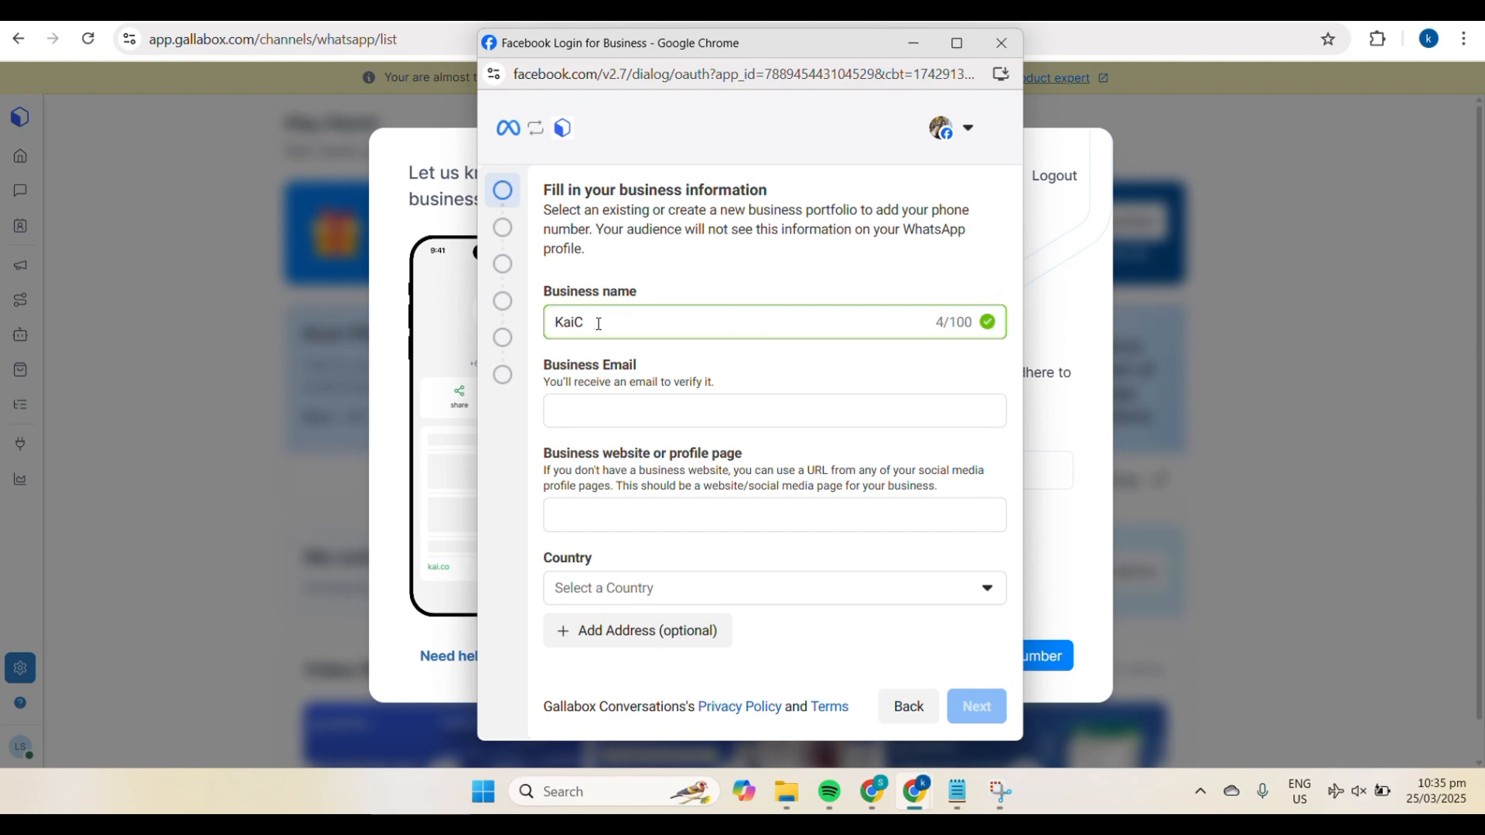
key(BackSpace)
key(BackSpace)
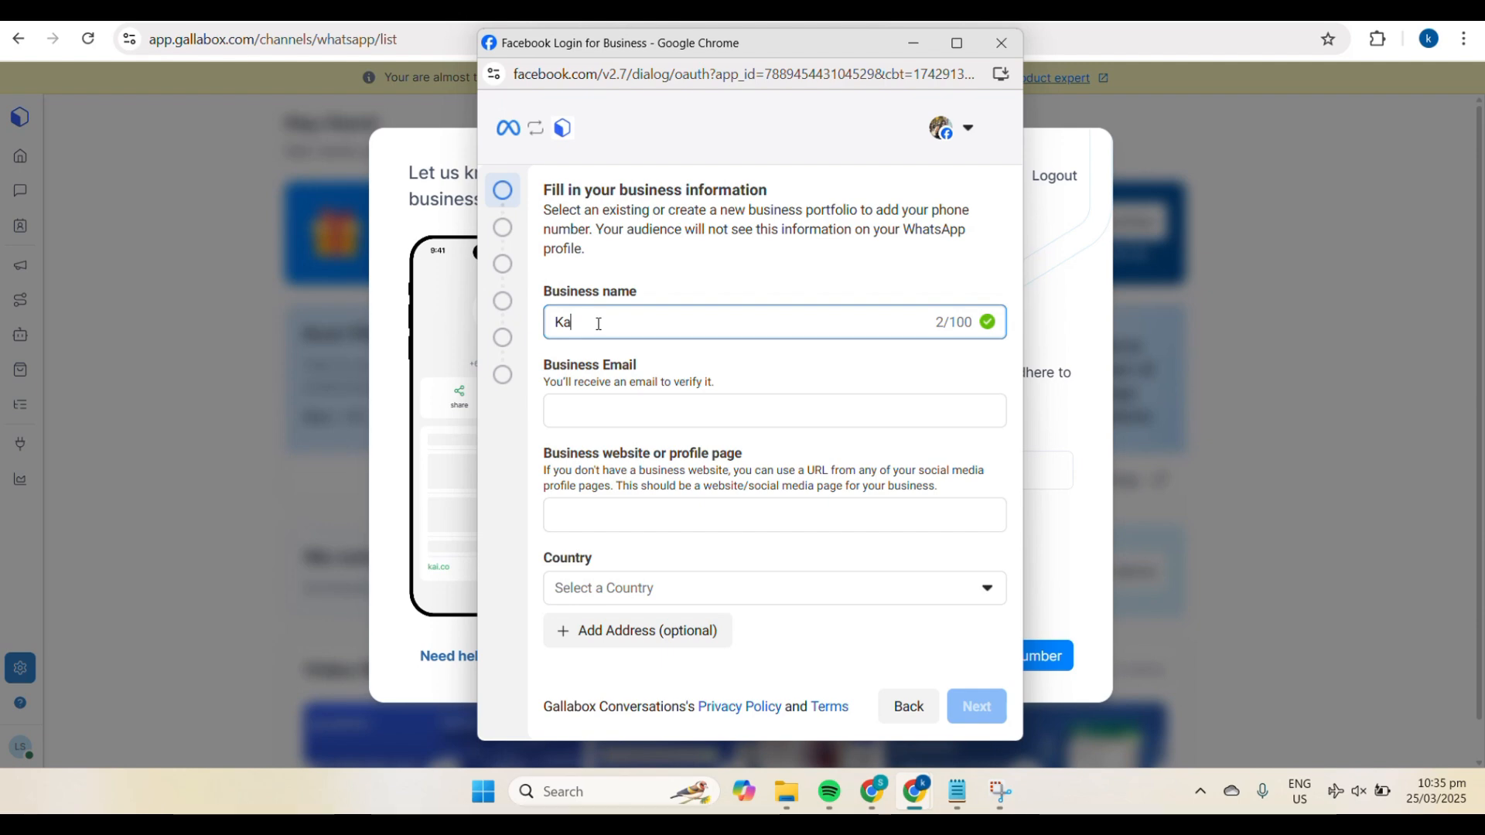
text(i)
key(BackSpace)
text(Co)
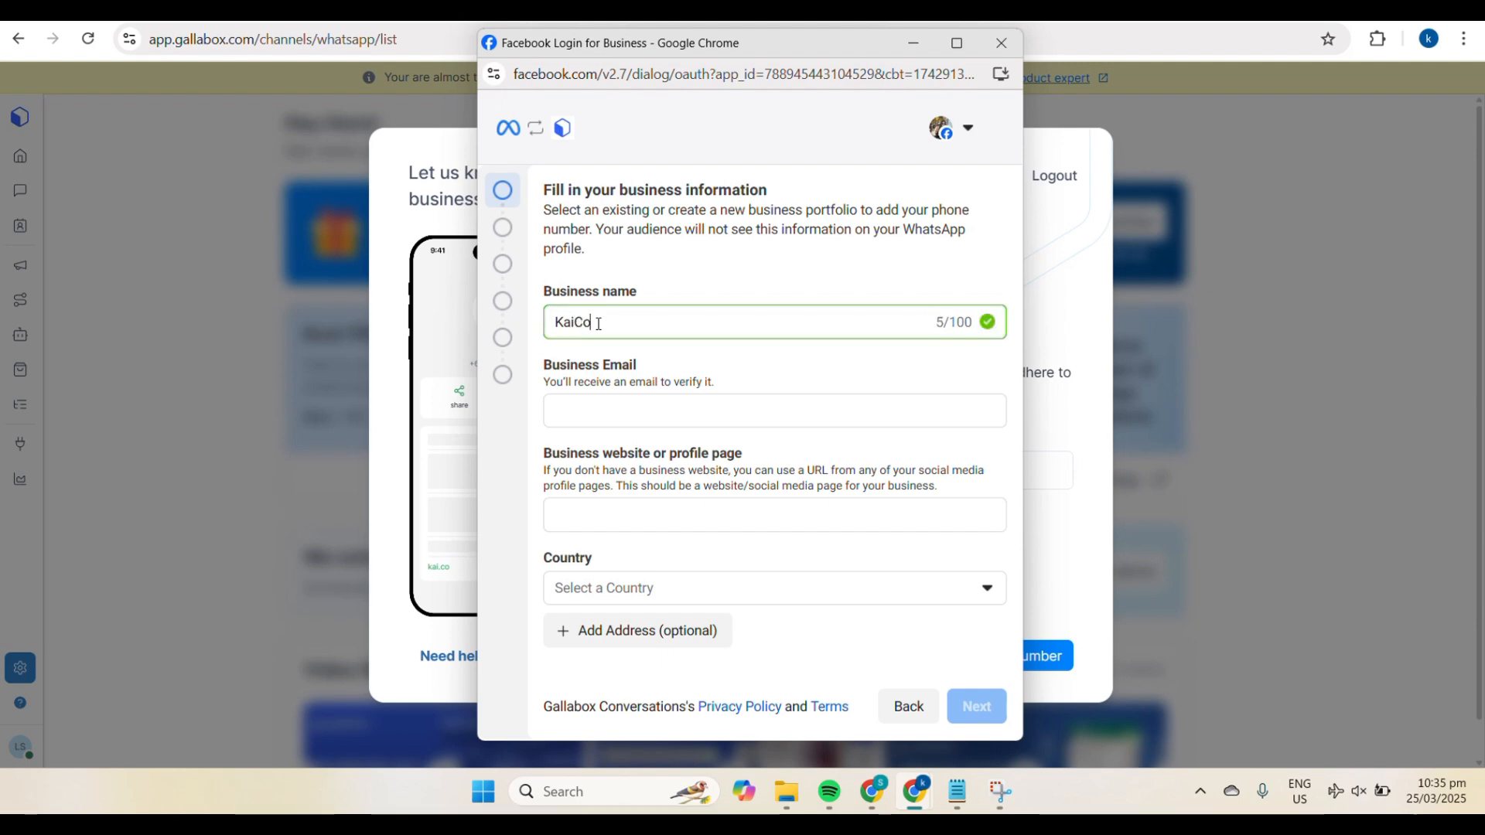
text(.)
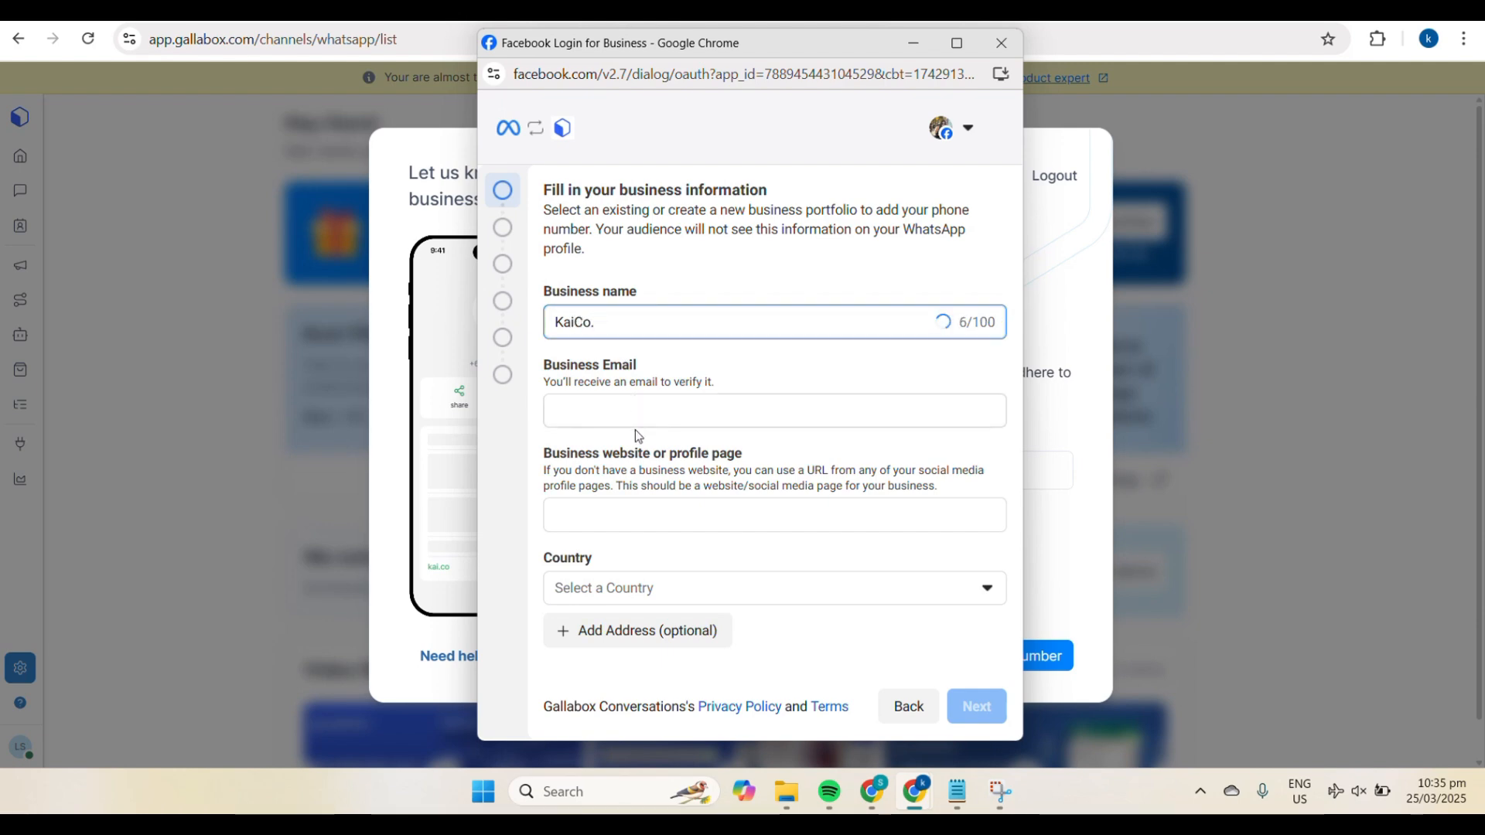